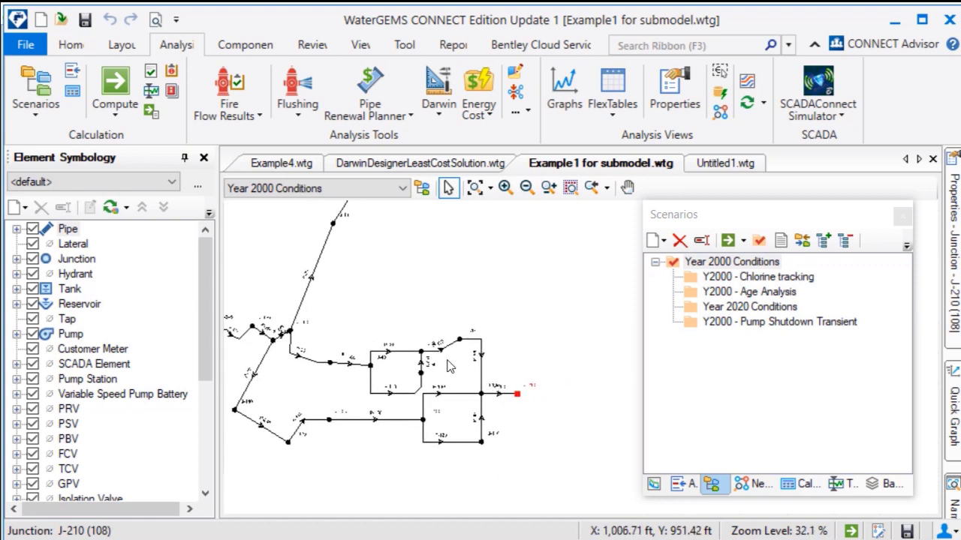
Compare junction J-210 in Example1 for submodel.wtg with junction J-210 and the reservoir in Untitled1.wtg.
{"action": "scroll", "coordinate": [525, 395], "scroll_direction": "up", "scroll_amount": 2}
{"action": "scroll", "coordinate": [525, 395], "scroll_direction": "up", "scroll_amount": 2}
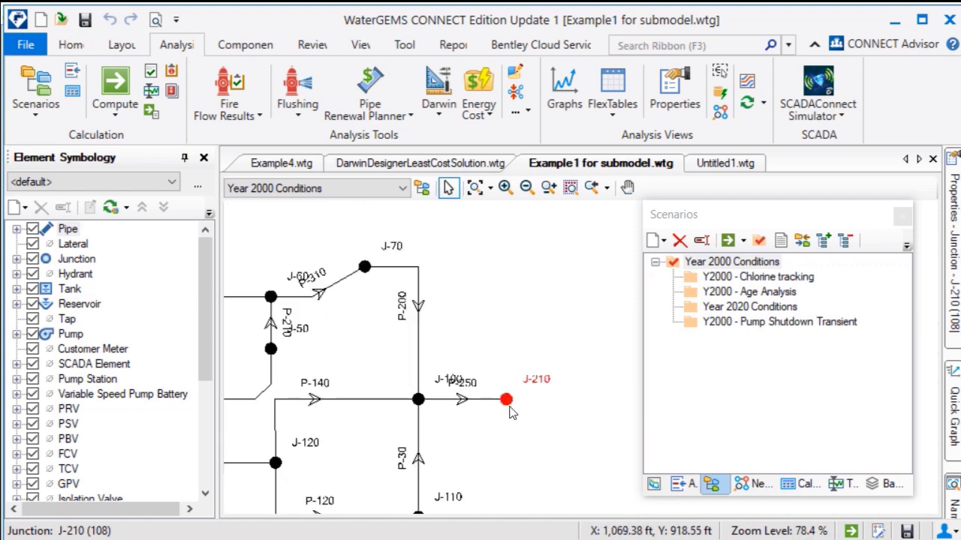
{"action": "left_click", "coordinate": [713, 165]}
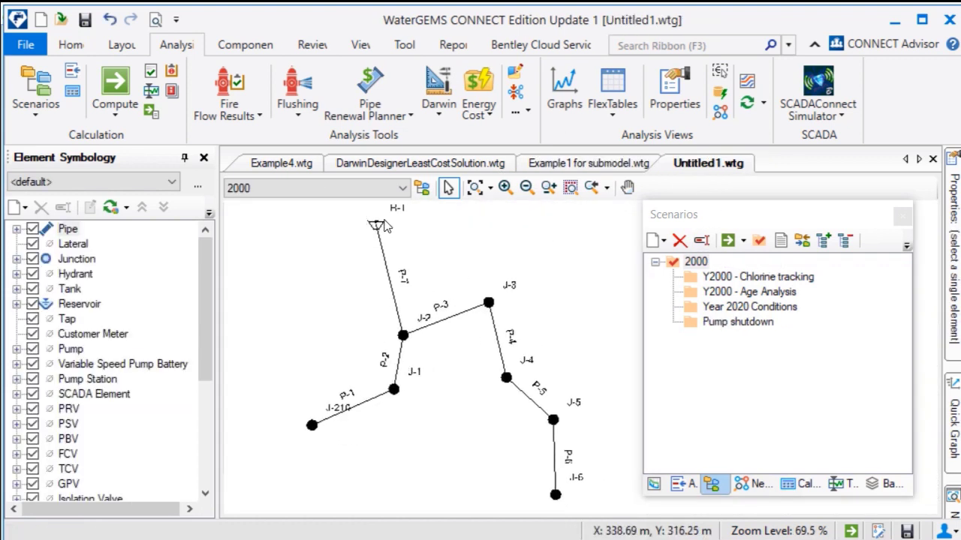
{"action": "left_click", "coordinate": [375, 225]}
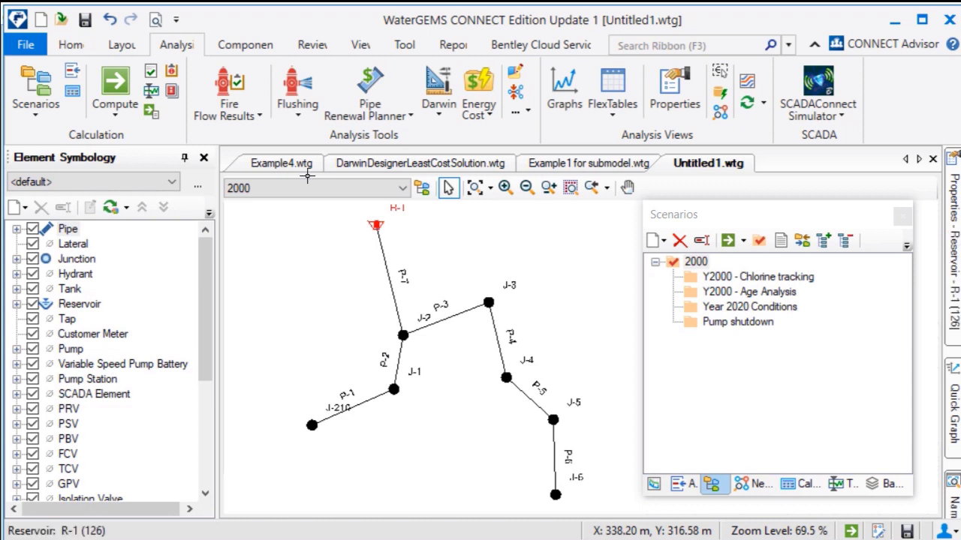
{"action": "left_click", "coordinate": [311, 427]}
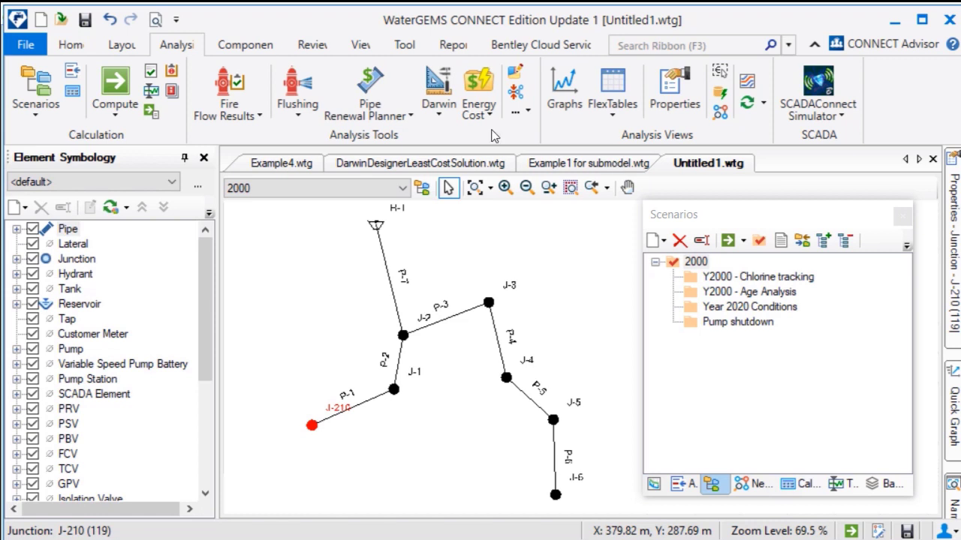
Review the scenarios of Example1 for submodel.wtg and its alternatives, including Active Topology and Year 2020 Peak Demands.
{"action": "left_click", "coordinate": [614, 166]}
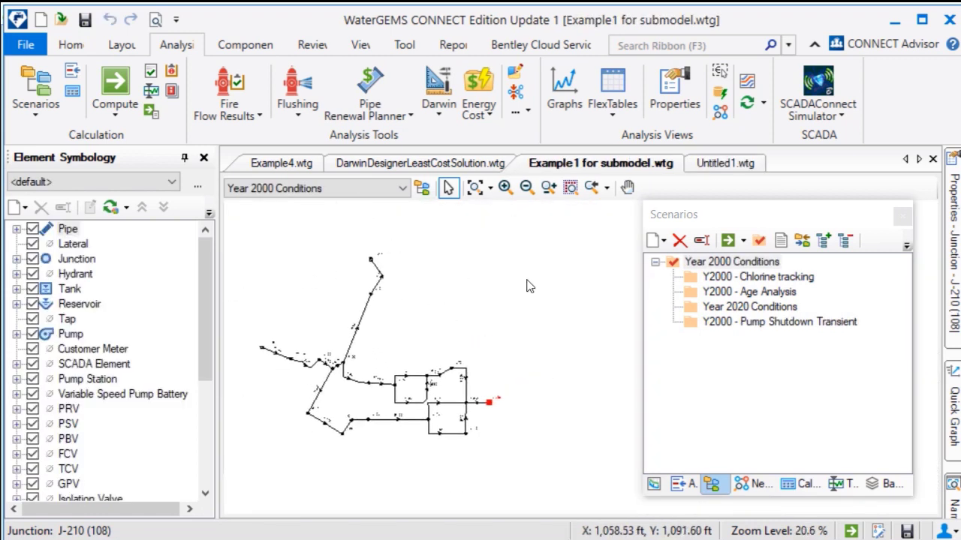
{"action": "left_click", "coordinate": [747, 360]}
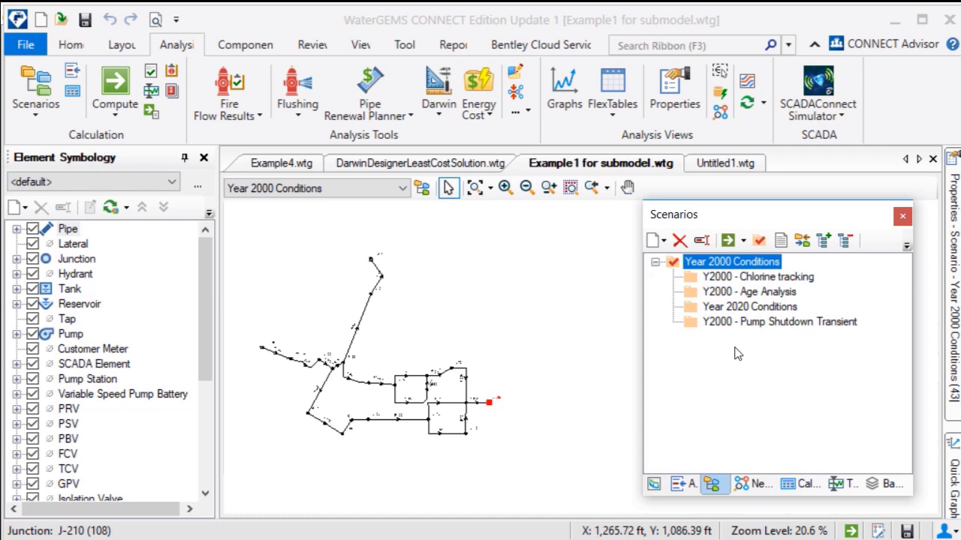
{"action": "scroll", "coordinate": [304, 351], "scroll_direction": "up", "scroll_amount": 2}
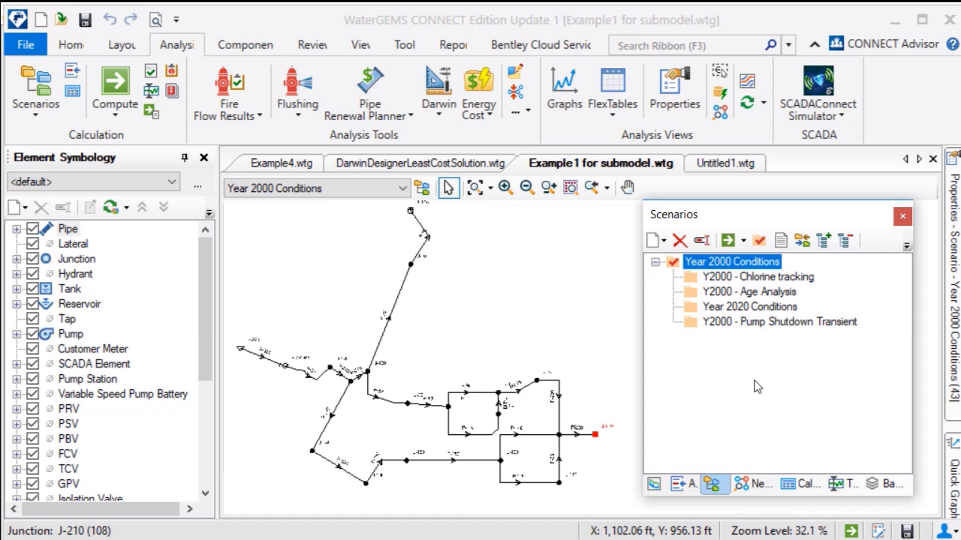
{"action": "left_click_drag", "start_coordinate": [456, 323], "coordinate": [451, 324]}
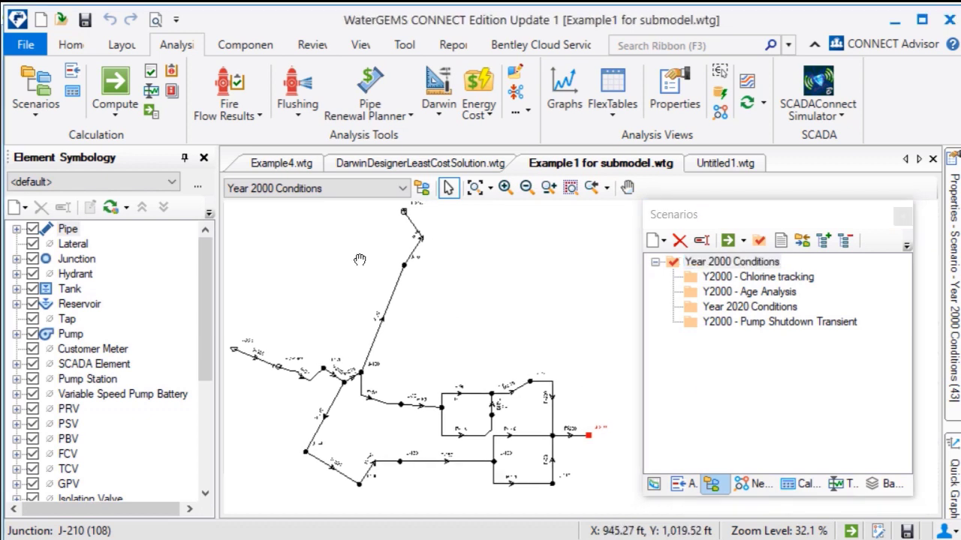
{"action": "left_click", "coordinate": [691, 484]}
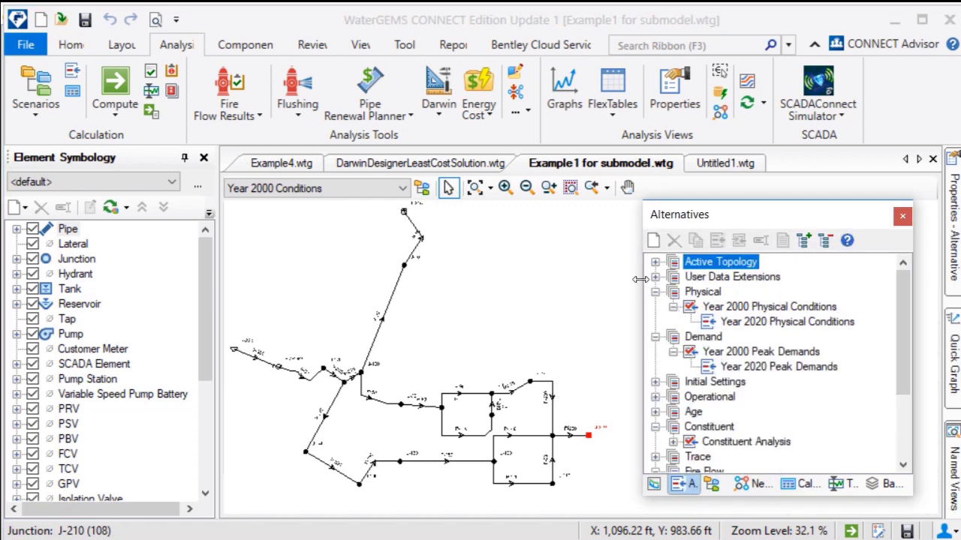
{"action": "left_click", "coordinate": [654, 261]}
{"action": "left_click", "coordinate": [779, 382]}
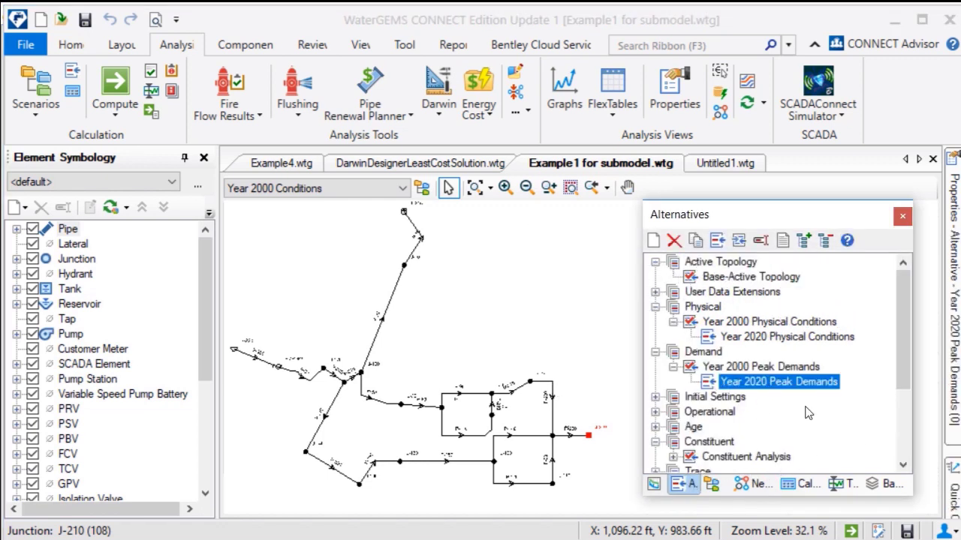
Review each scenario of Untitled1.wtg, from 2000 through Pump shutdown, and bring up its alternatives.
{"action": "left_click", "coordinate": [713, 163]}
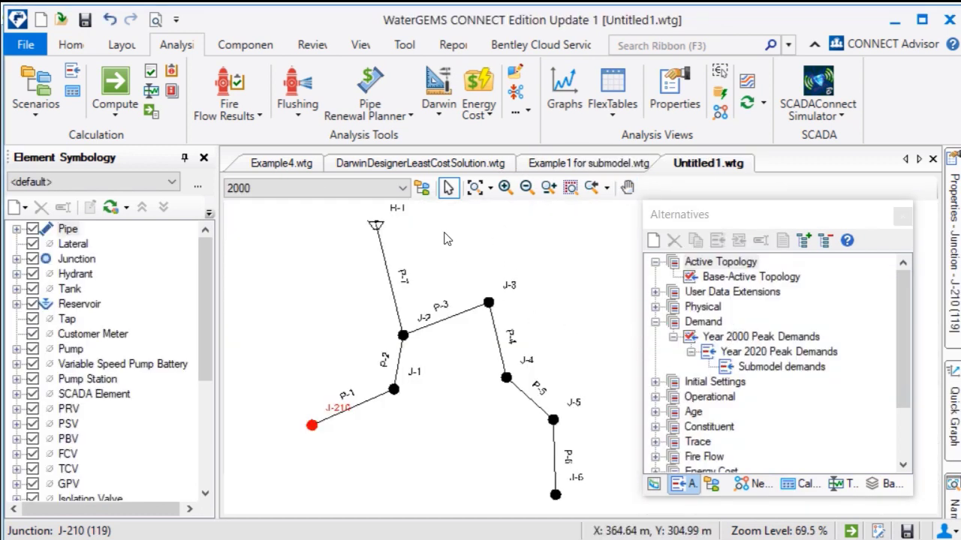
{"action": "left_click", "coordinate": [36, 81]}
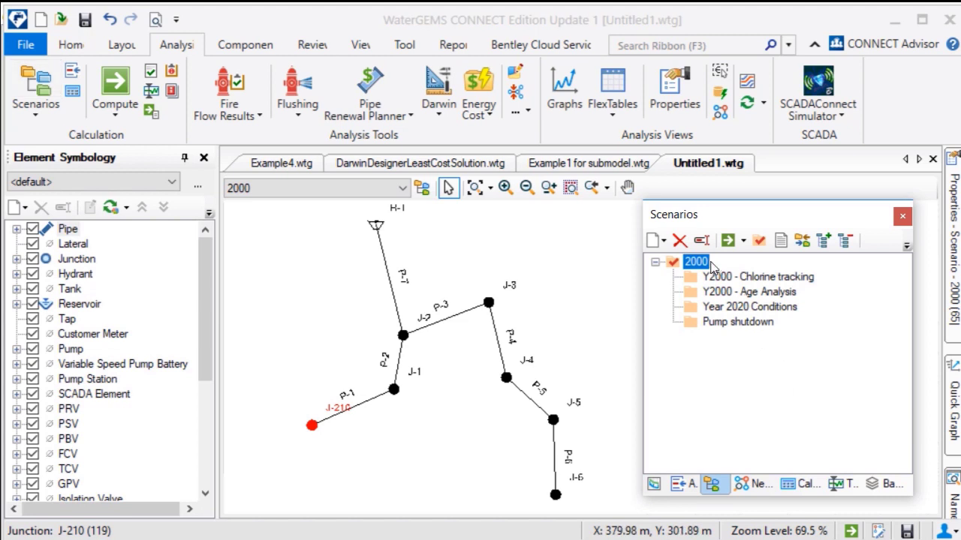
{"action": "left_click", "coordinate": [752, 278]}
{"action": "left_click", "coordinate": [753, 293]}
{"action": "left_click", "coordinate": [758, 309]}
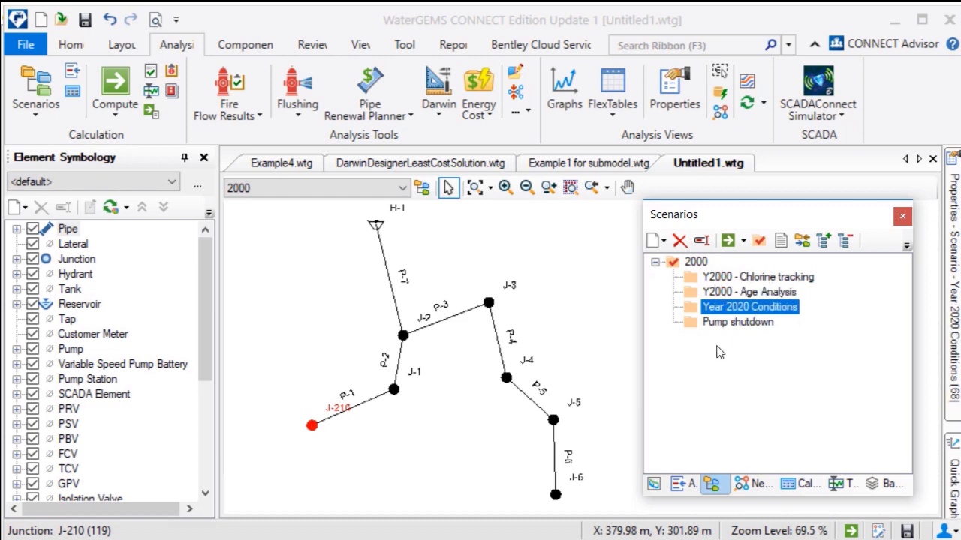
{"action": "left_click", "coordinate": [710, 323]}
{"action": "left_click", "coordinate": [692, 263]}
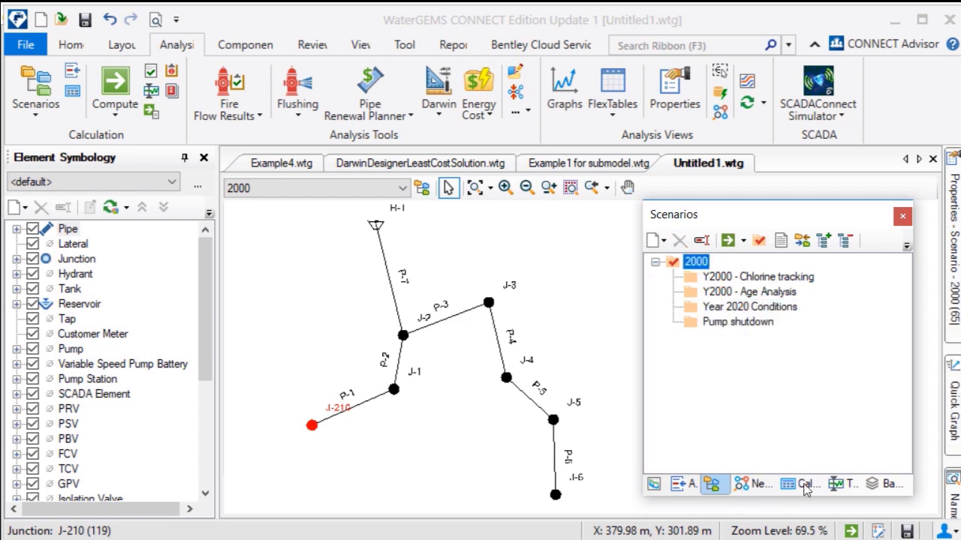
{"action": "left_click", "coordinate": [678, 484]}
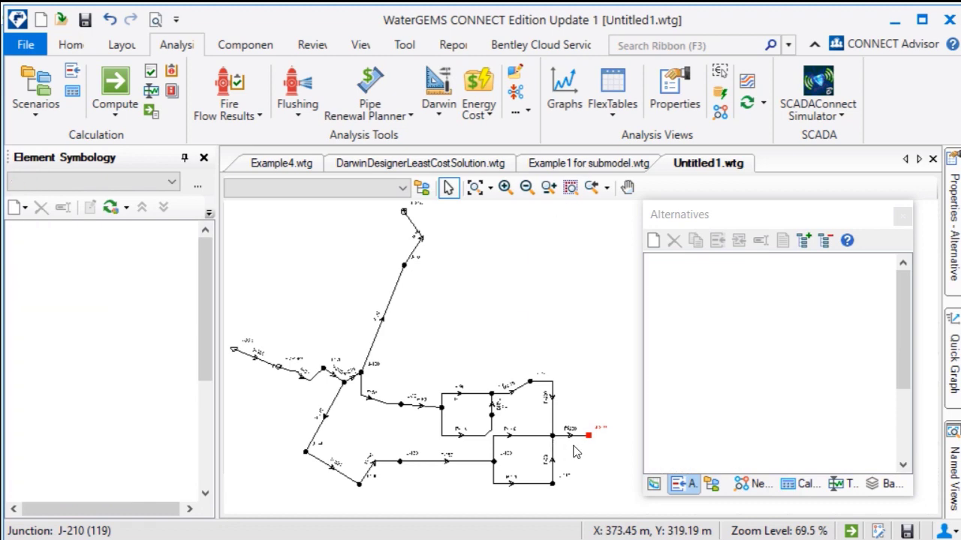
Examine junction J-210 and its connection to the surrounding network in Example1 for submodel.wtg.
{"action": "left_click", "coordinate": [588, 163]}
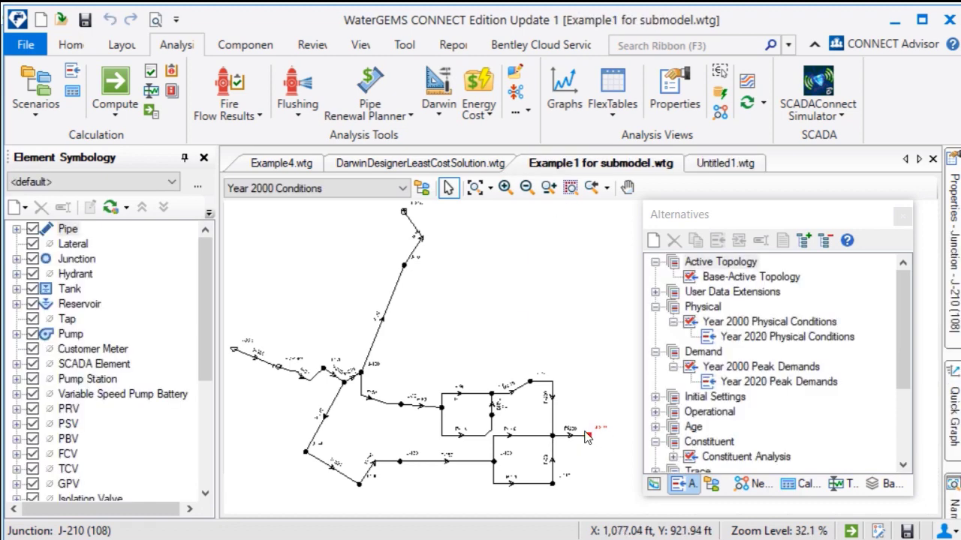
{"action": "scroll", "coordinate": [600, 362], "scroll_direction": "up", "scroll_amount": 5}
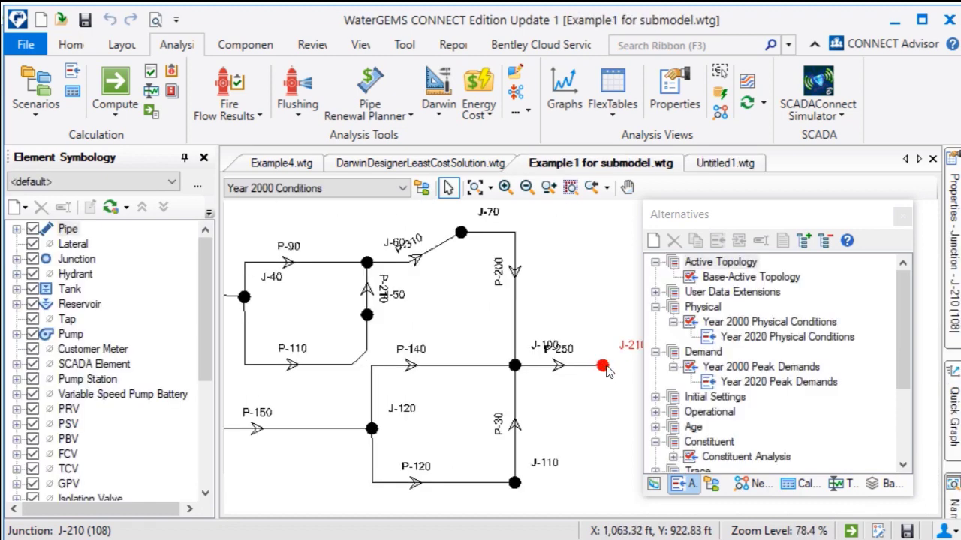
{"action": "scroll", "coordinate": [550, 371], "scroll_direction": "down", "scroll_amount": 2}
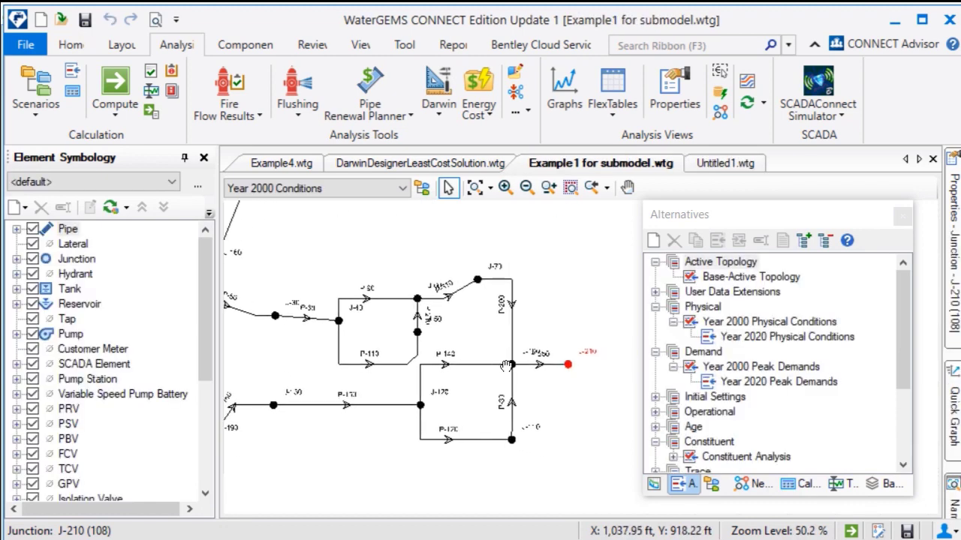
{"action": "scroll", "coordinate": [557, 364], "scroll_direction": "up", "scroll_amount": 2}
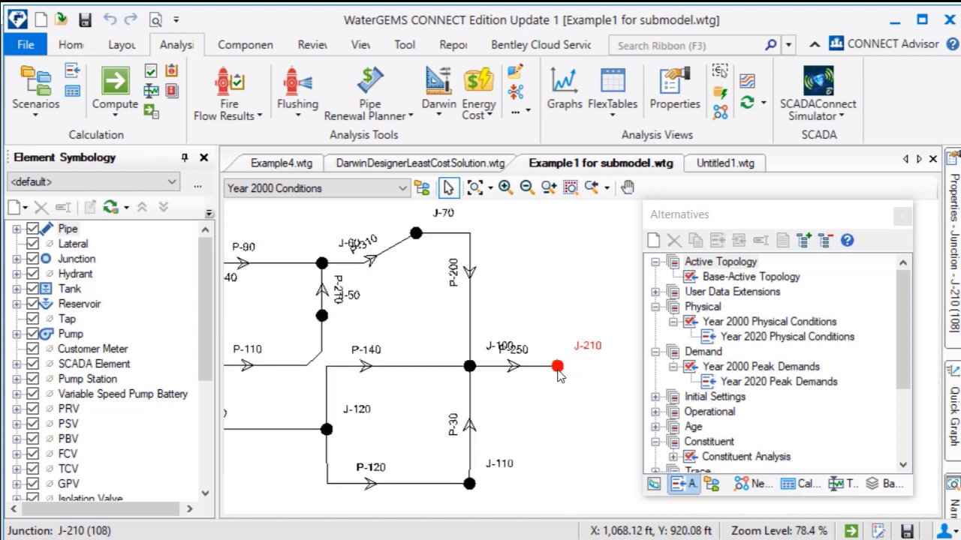
{"action": "scroll", "coordinate": [560, 376], "scroll_direction": "down", "scroll_amount": 1}
{"action": "scroll", "coordinate": [560, 375], "scroll_direction": "down", "scroll_amount": 1}
{"action": "left_click_drag", "start_coordinate": [424, 266], "coordinate": [425, 297]}
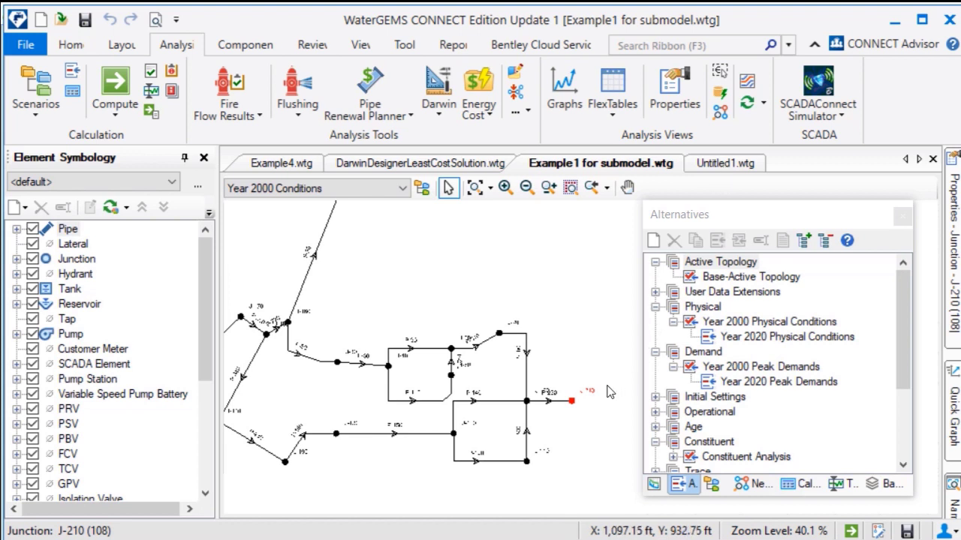
{"action": "scroll", "coordinate": [587, 411], "scroll_direction": "up", "scroll_amount": 3}
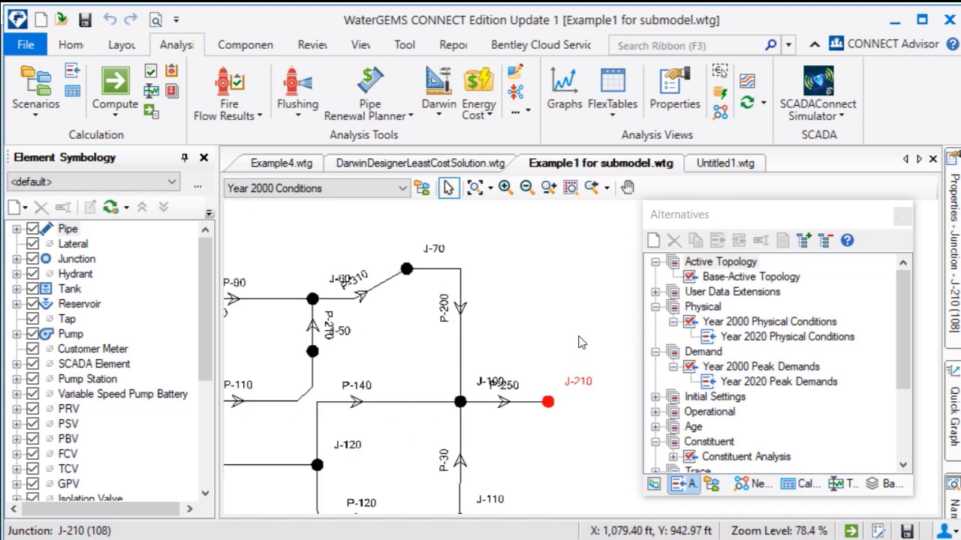
{"action": "scroll", "coordinate": [612, 318], "scroll_direction": "down", "scroll_amount": 3}
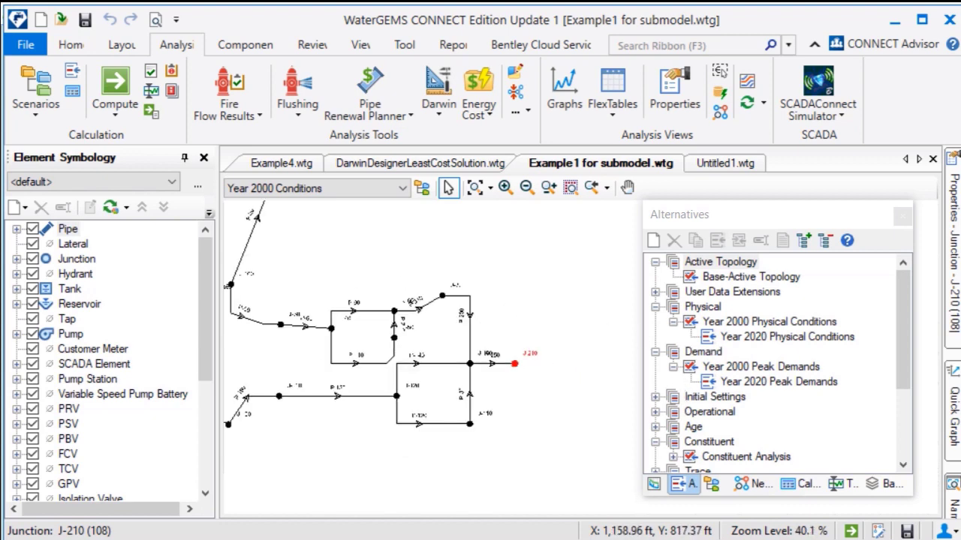
{"action": "scroll", "coordinate": [431, 337], "scroll_direction": "down", "scroll_amount": 1}
Import the submodel into Example1 for submodel.wtg.
{"action": "left_click", "coordinate": [25, 44]}
{"action": "left_click", "coordinate": [40, 383]}
{"action": "left_click", "coordinate": [262, 143]}
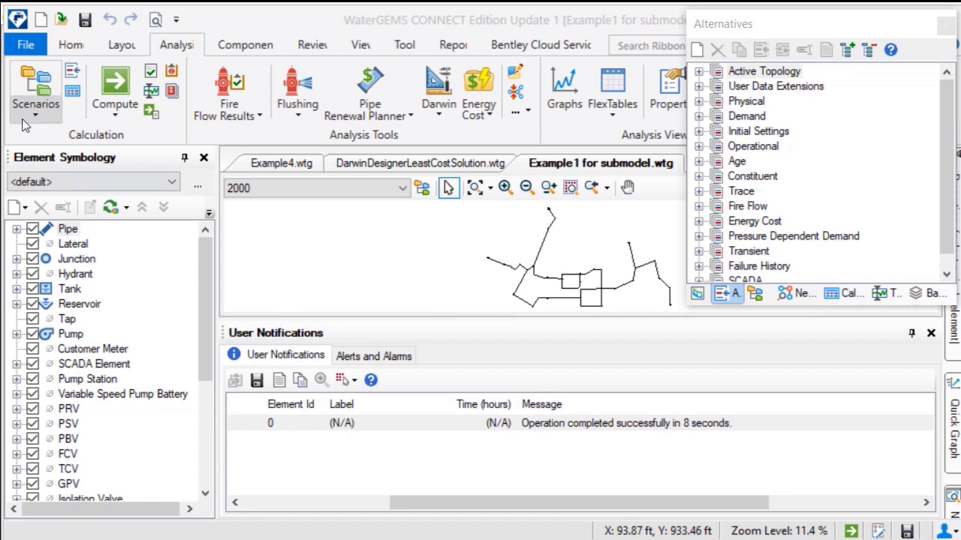
Review the merged model's scenarios and its alternatives, including Year 2020 Physical Conditions and Submodel demands.
{"action": "left_click", "coordinate": [28, 73]}
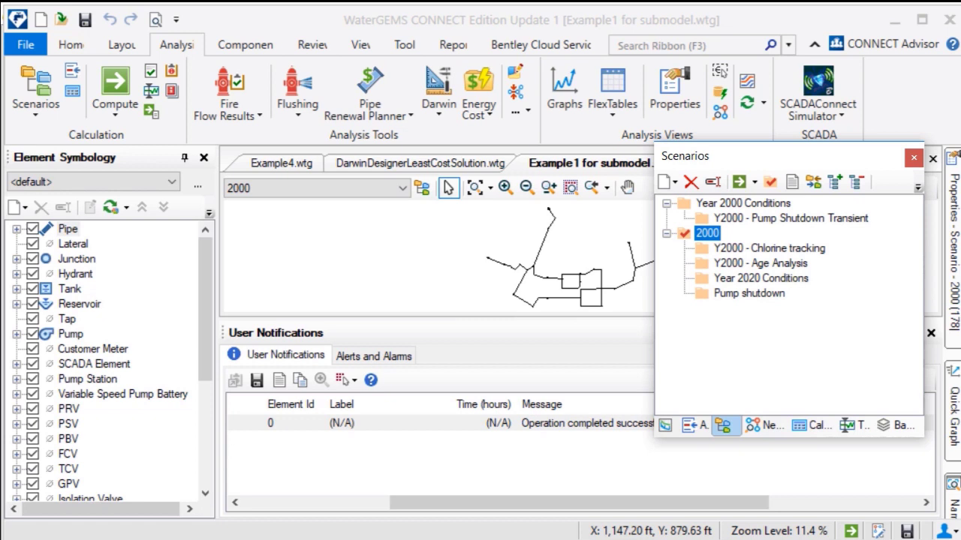
{"action": "left_click", "coordinate": [695, 424]}
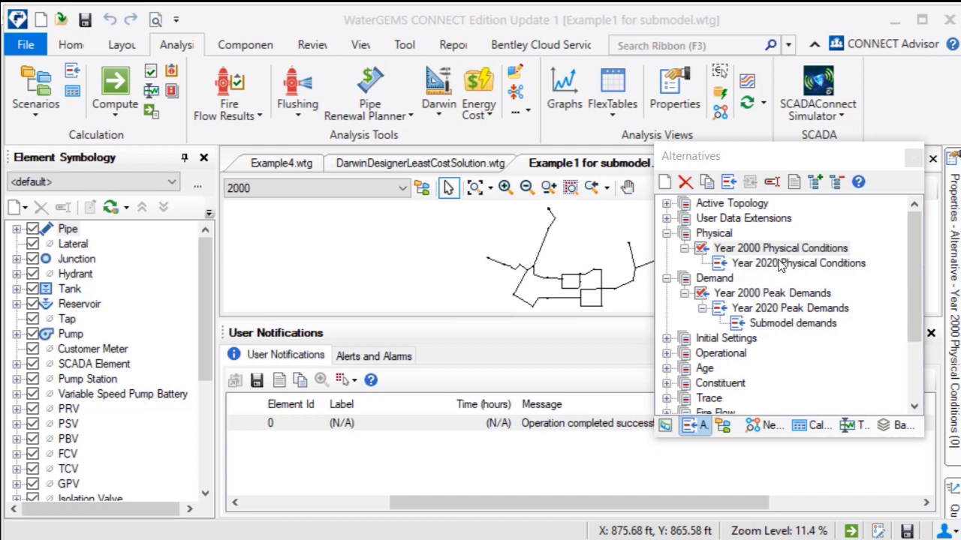
{"action": "left_click", "coordinate": [754, 264]}
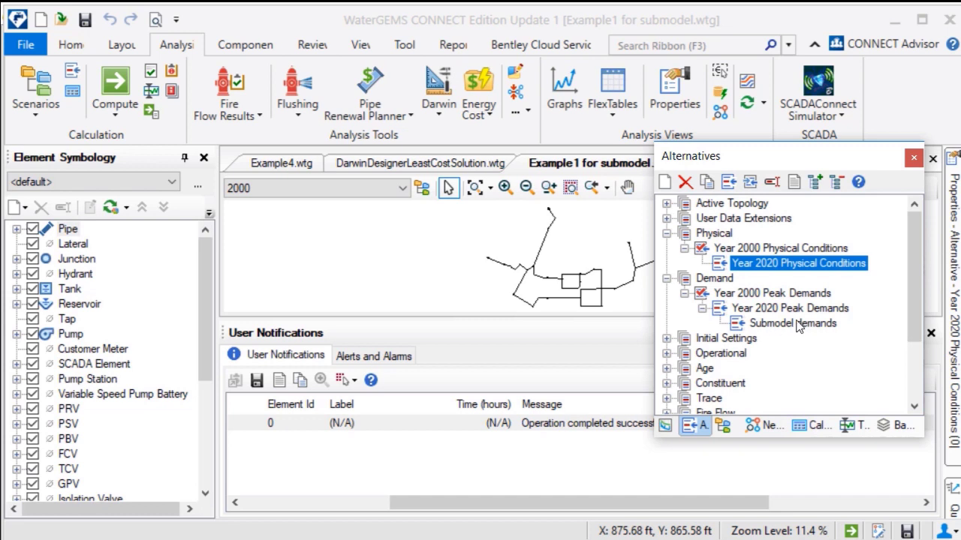
{"action": "left_click", "coordinate": [789, 324]}
Inspect the demand collection and elevation properties of junction J-210 in the merged network.
{"action": "left_click_drag", "start_coordinate": [585, 280], "coordinate": [402, 293]}
{"action": "scroll", "coordinate": [401, 296], "scroll_direction": "up", "scroll_amount": 6}
{"action": "left_click", "coordinate": [394, 289]}
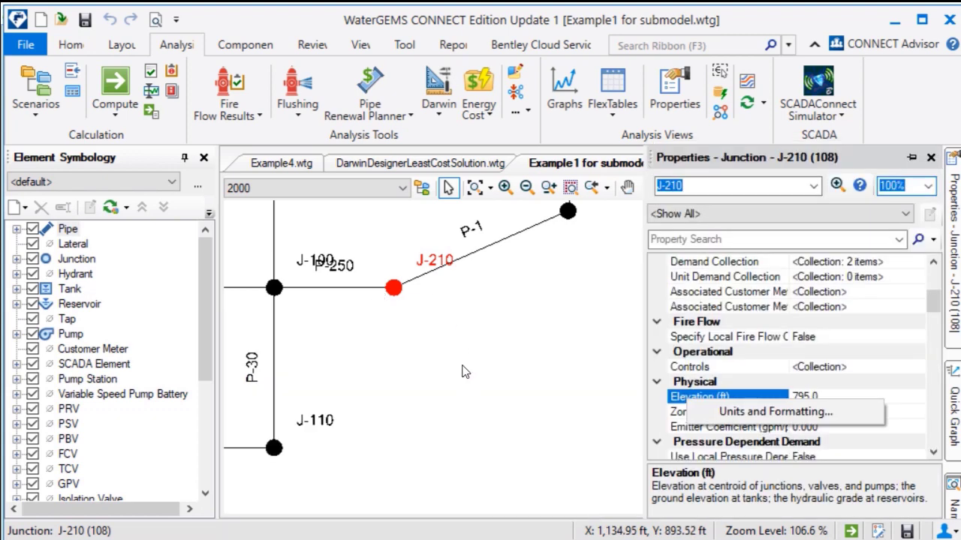
{"action": "left_click", "coordinate": [463, 372]}
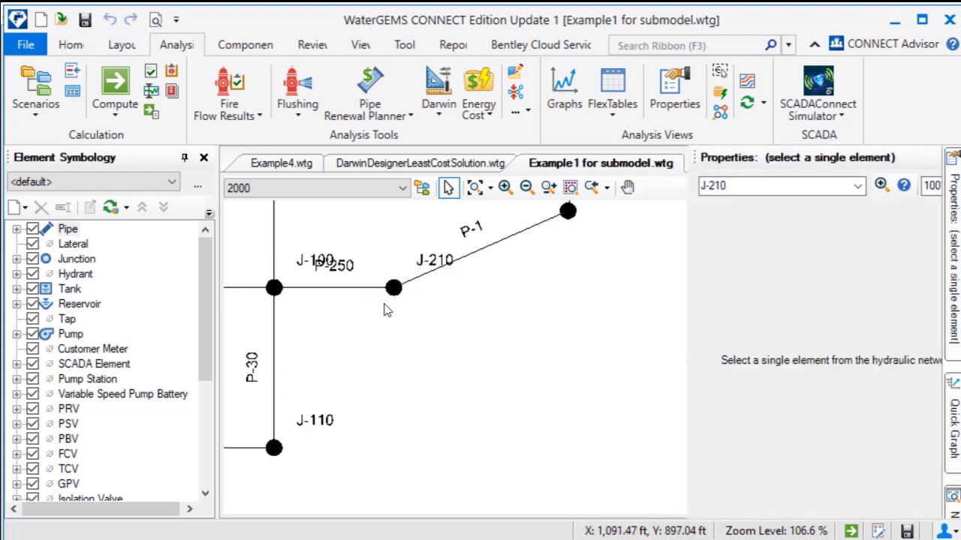
Examine how the imported network joins at junction J-210 and show that junction's general properties.
{"action": "scroll", "coordinate": [454, 343], "scroll_direction": "down", "scroll_amount": 2}
{"action": "scroll", "coordinate": [478, 346], "scroll_direction": "down", "scroll_amount": 1}
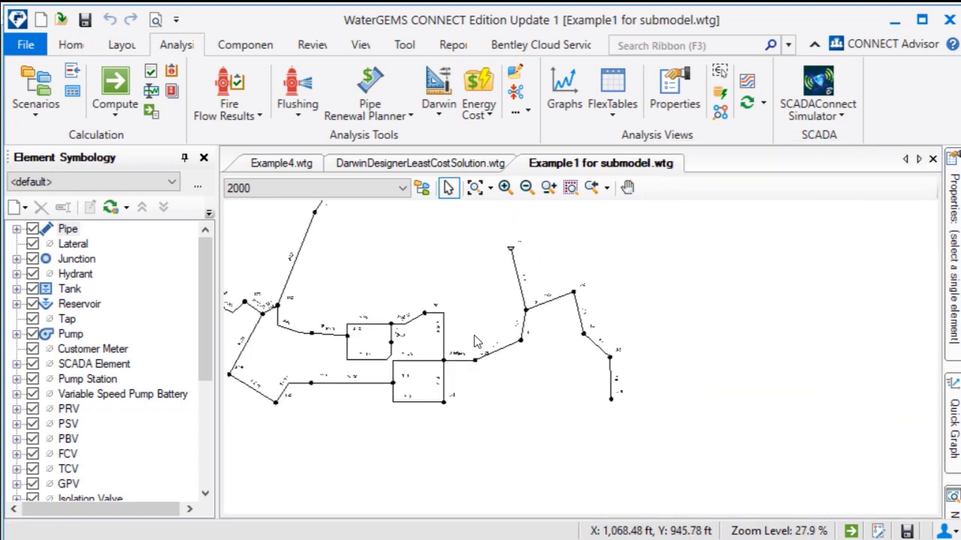
{"action": "scroll", "coordinate": [563, 387], "scroll_direction": "up", "scroll_amount": 1}
{"action": "scroll", "coordinate": [565, 389], "scroll_direction": "up", "scroll_amount": 1}
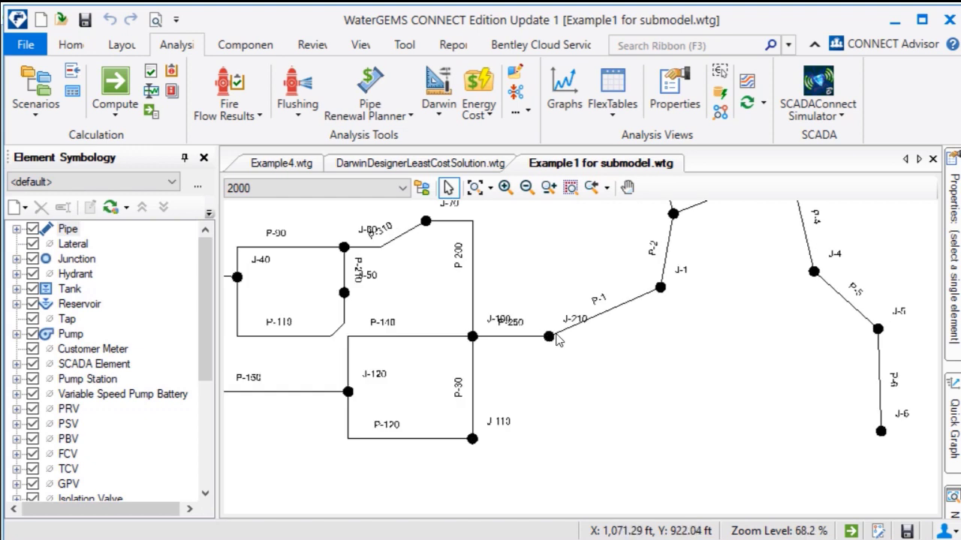
{"action": "left_click", "coordinate": [548, 338]}
{"action": "double_click", "coordinate": [550, 339]}
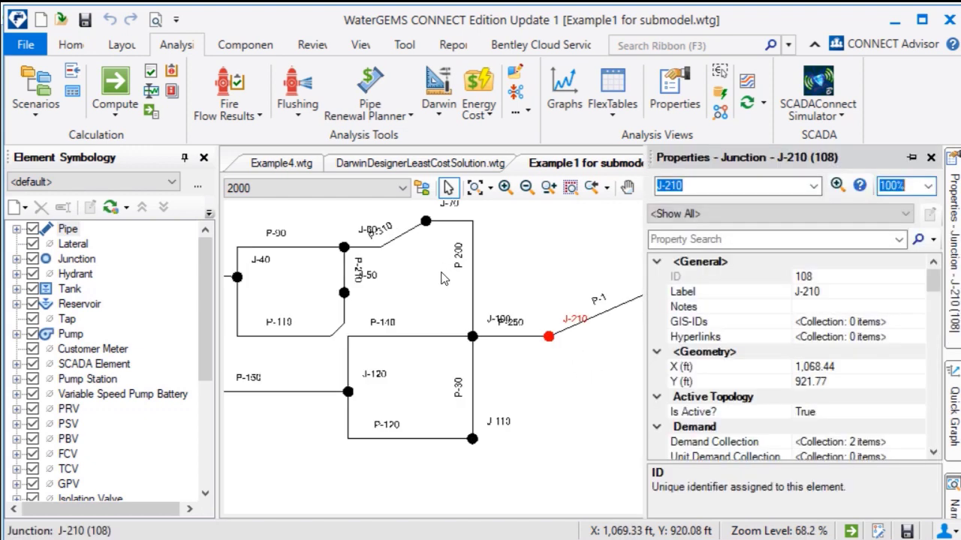
{"action": "scroll", "coordinate": [780, 358], "scroll_direction": "down", "scroll_amount": 5}
{"action": "scroll", "coordinate": [780, 359], "scroll_direction": "down", "scroll_amount": 1}
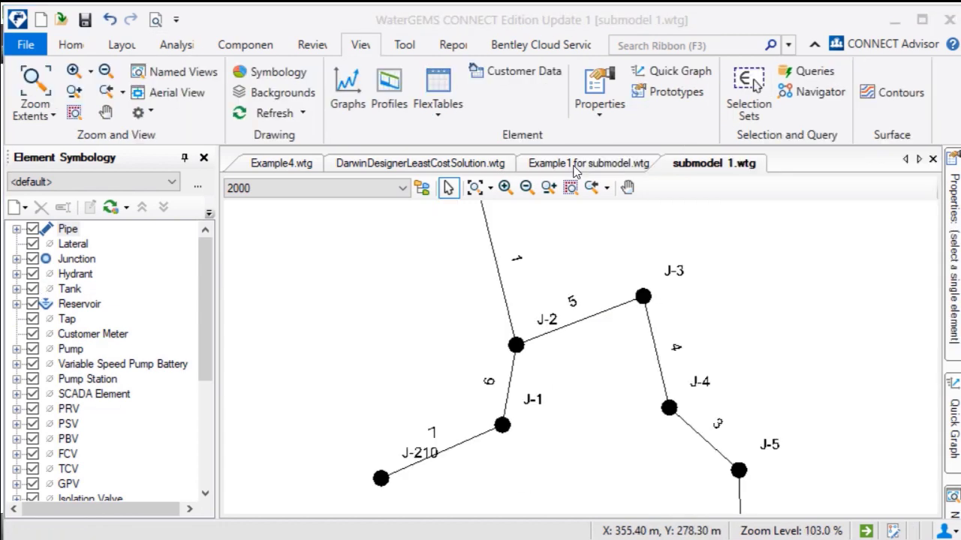
Switch from submodel 1.wtg to Example1 for submodel.wtg and examine its pipe and junction labels.
{"action": "left_click", "coordinate": [600, 163]}
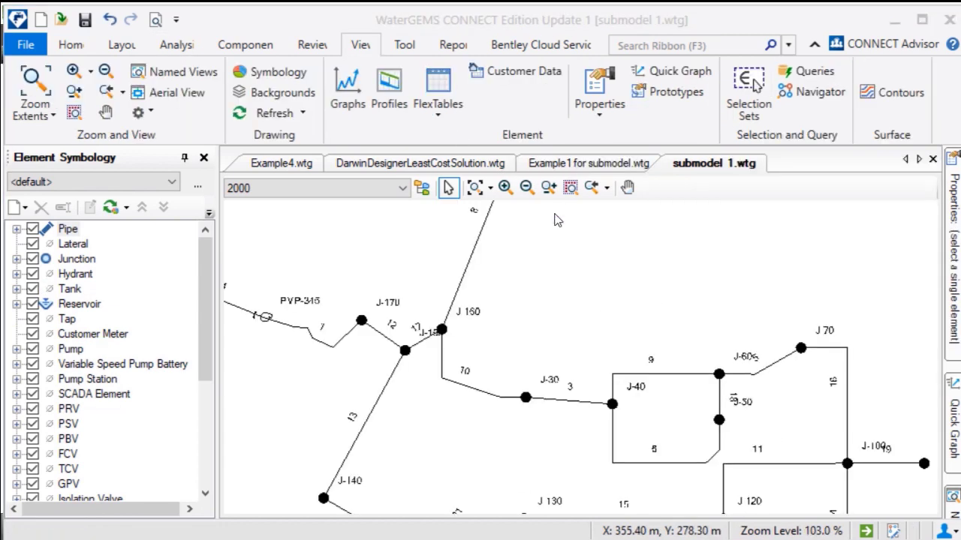
{"action": "scroll", "coordinate": [566, 346], "scroll_direction": "down", "scroll_amount": 1}
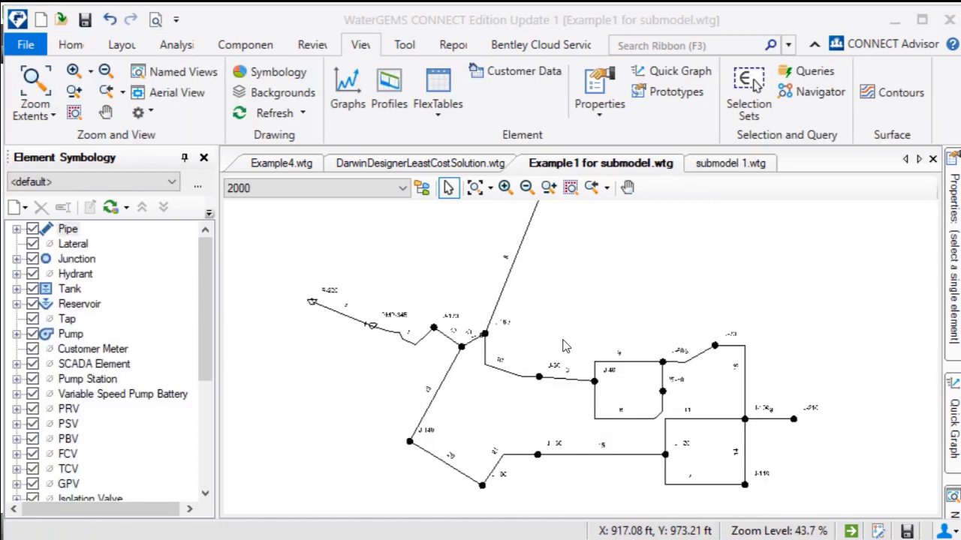
{"action": "scroll", "coordinate": [615, 353], "scroll_direction": "up", "scroll_amount": 3}
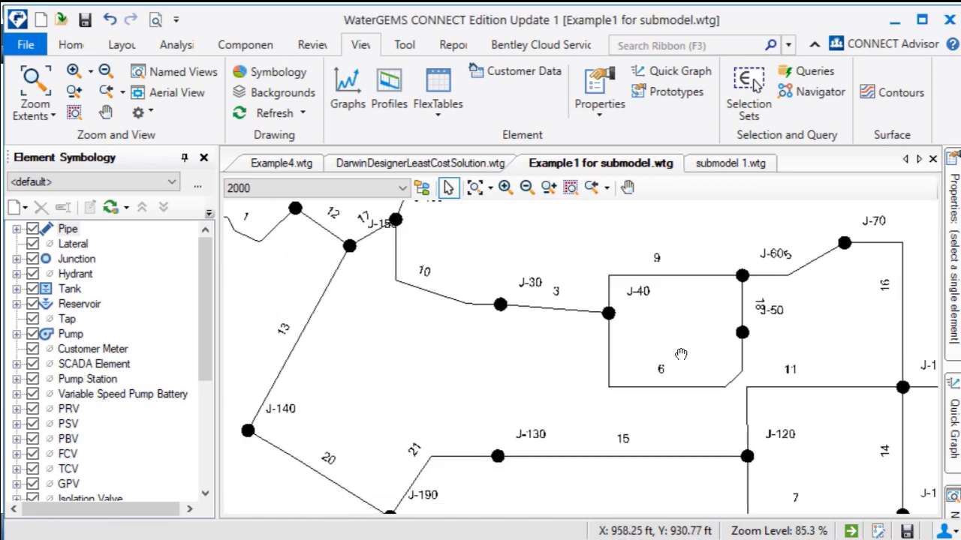
Examine the pipe and junction labels around J-140, J-130 and J-40 in Example1 for submodel.wtg.
{"action": "left_click_drag", "start_coordinate": [670, 358], "coordinate": [741, 330]}
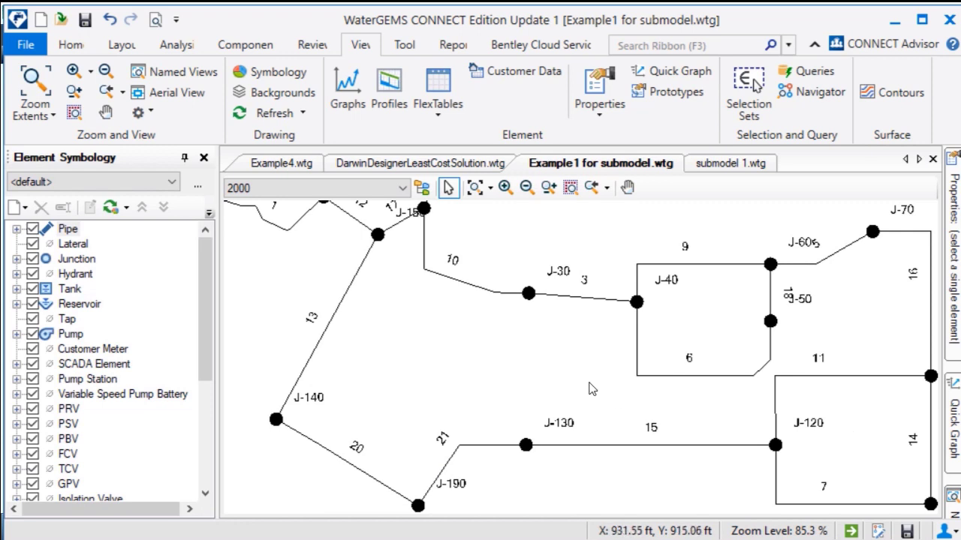
{"action": "scroll", "coordinate": [394, 357], "scroll_direction": "down", "scroll_amount": 2}
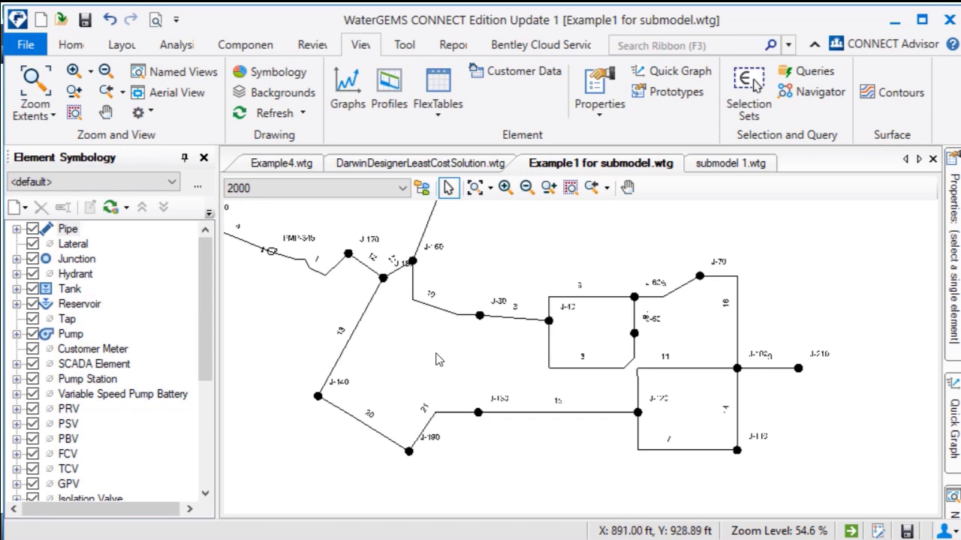
{"action": "scroll", "coordinate": [431, 353], "scroll_direction": "up", "scroll_amount": 2}
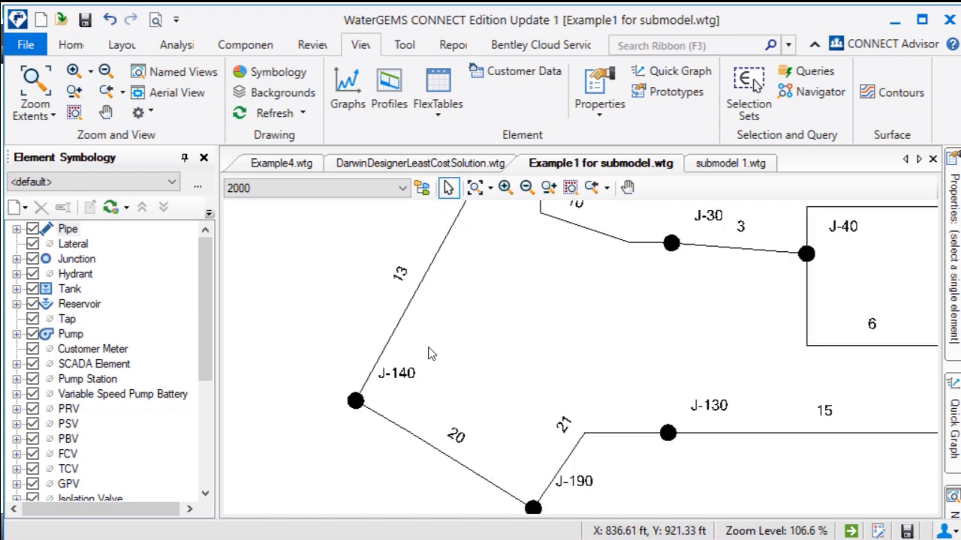
{"action": "scroll", "coordinate": [614, 411], "scroll_direction": "down", "scroll_amount": 1}
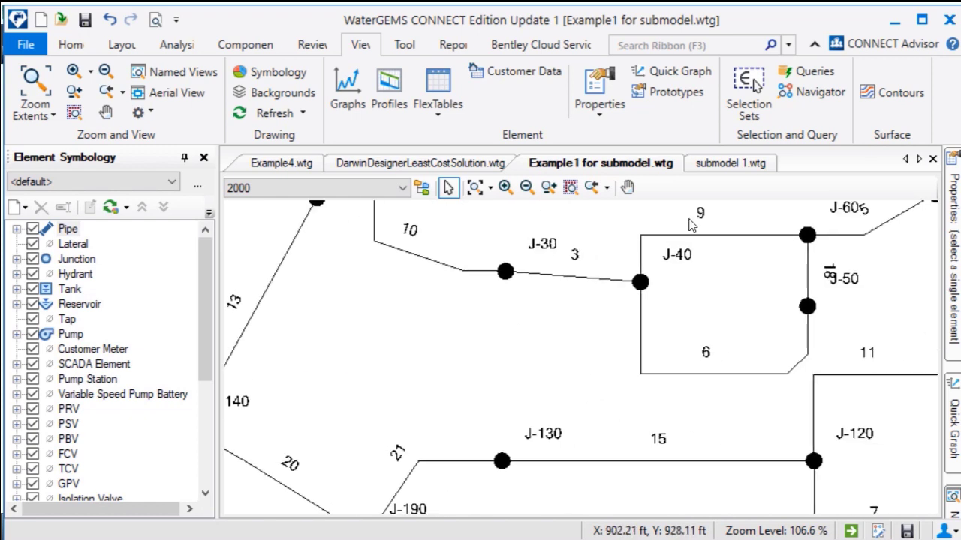
Switch to submodel 1.wtg and compare its pipe and junction labels from J-210 through J-5.
{"action": "key", "text": "ctrl+Tab"}
{"action": "scroll", "coordinate": [454, 376], "scroll_direction": "down", "scroll_amount": 1}
{"action": "left_click_drag", "start_coordinate": [467, 386], "coordinate": [428, 284]}
{"action": "scroll", "coordinate": [365, 337], "scroll_direction": "down", "scroll_amount": 1}
{"action": "left_click_drag", "start_coordinate": [365, 337], "coordinate": [431, 284]}
{"action": "left_click_drag", "start_coordinate": [431, 248], "coordinate": [436, 354]}
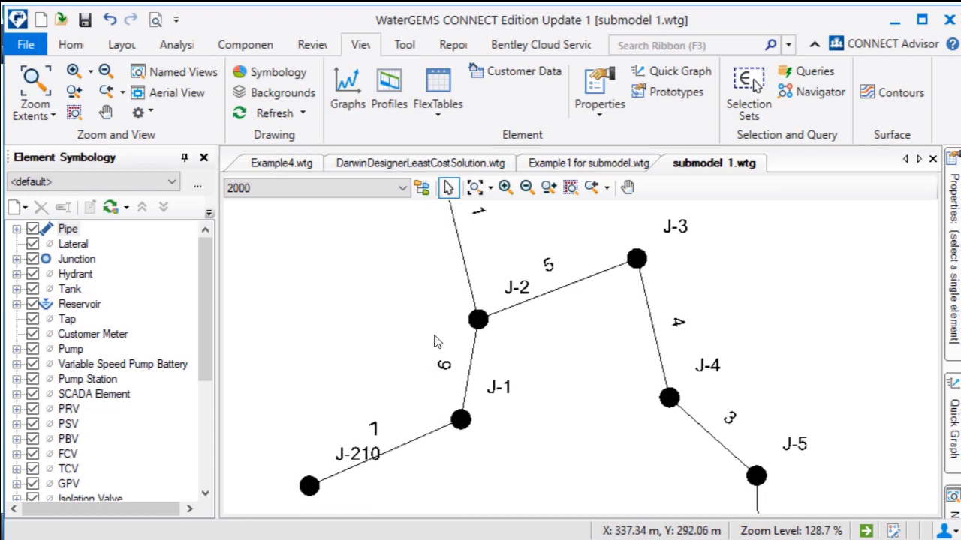
Return to Example1 for submodel.wtg and import the submodel into it.
{"action": "key", "text": "ctrl+Tab"}
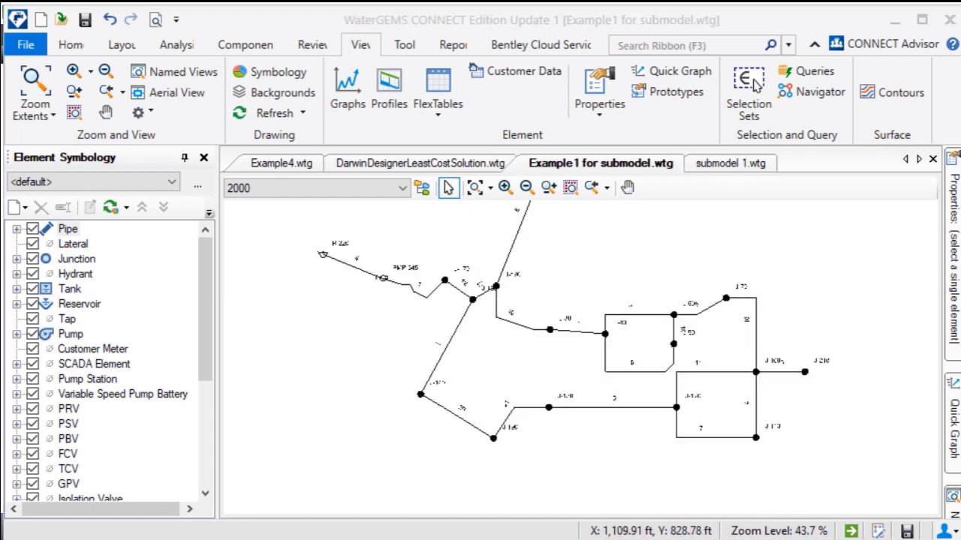
{"action": "left_click", "coordinate": [13, 48]}
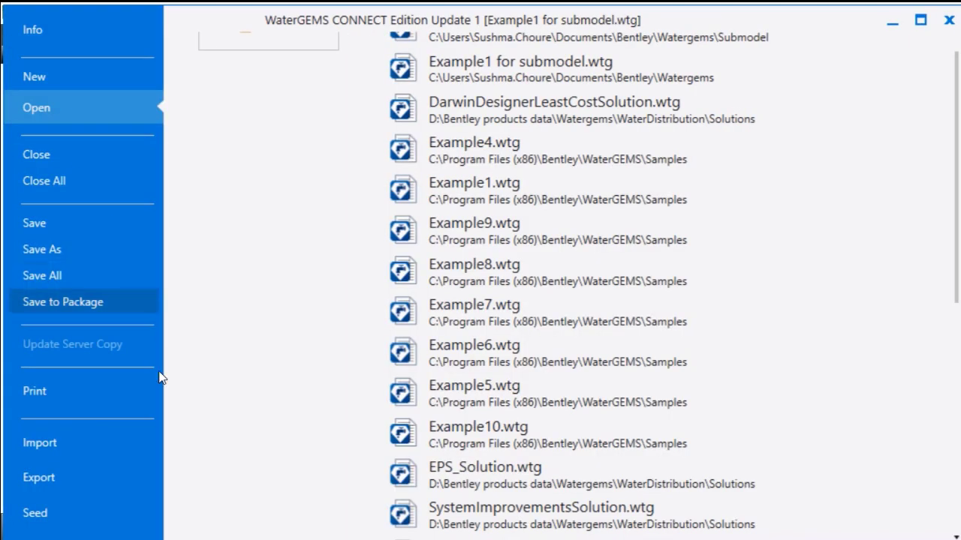
{"action": "left_click", "coordinate": [114, 443]}
{"action": "left_click", "coordinate": [232, 118]}
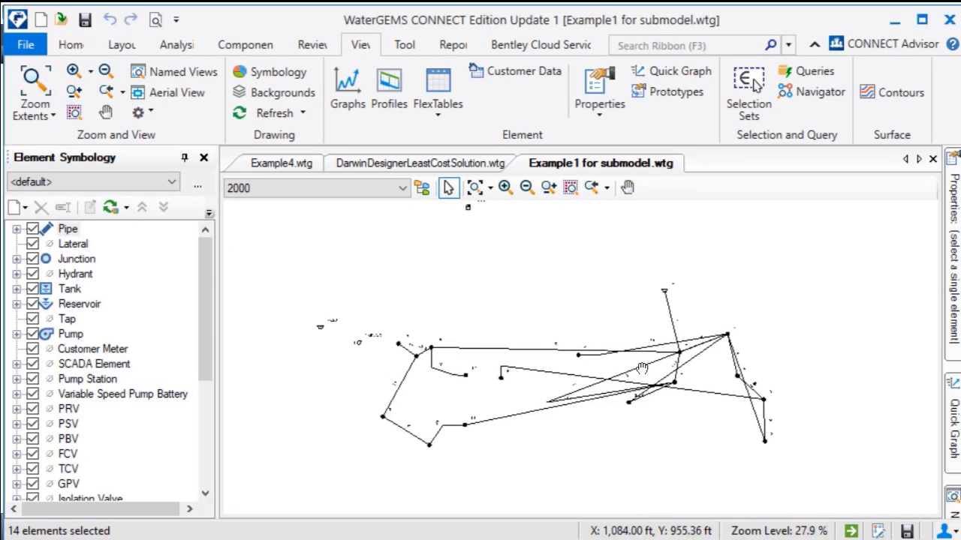
Examine how the pipes connect around junction J-210 in the merged network.
{"action": "scroll", "coordinate": [608, 368], "scroll_direction": "up", "scroll_amount": 2}
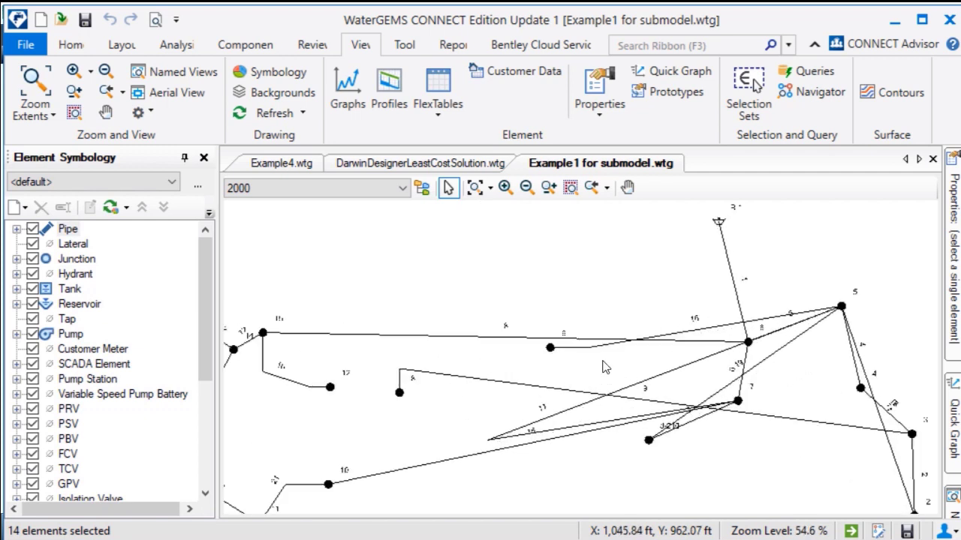
{"action": "scroll", "coordinate": [582, 344], "scroll_direction": "down", "scroll_amount": 2}
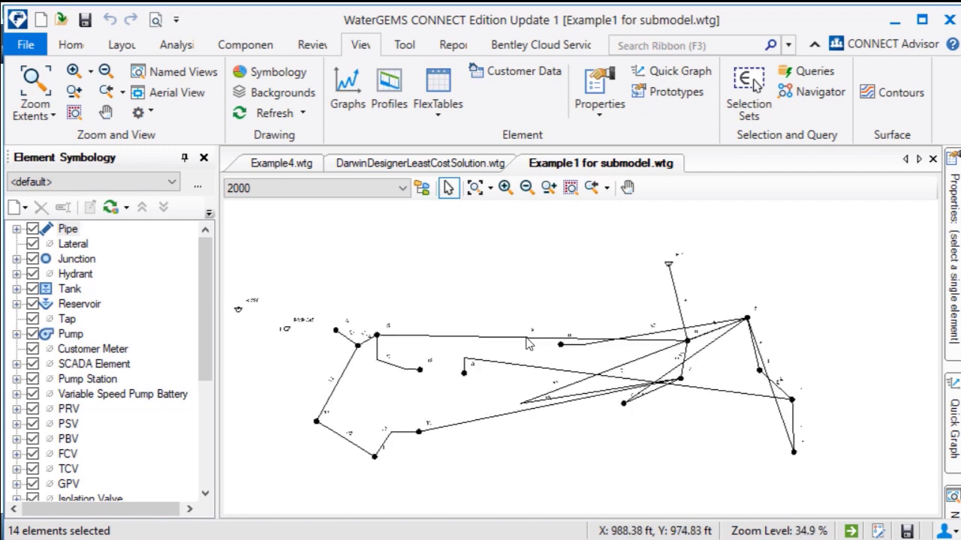
{"action": "scroll", "coordinate": [546, 331], "scroll_direction": "up", "scroll_amount": 3}
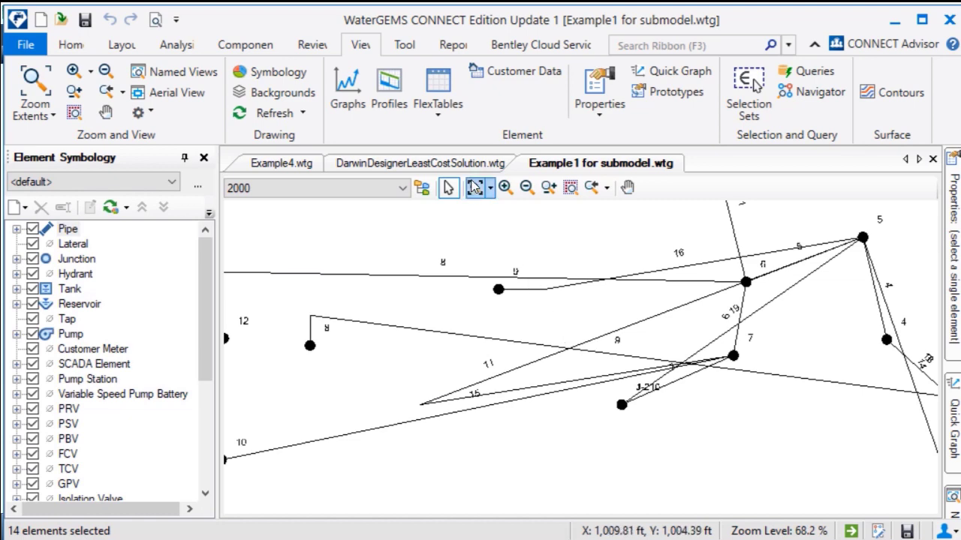
Review the pipe labels in the Pipe FlexTable of the merged model and close the table.
{"action": "left_click", "coordinate": [436, 120]}
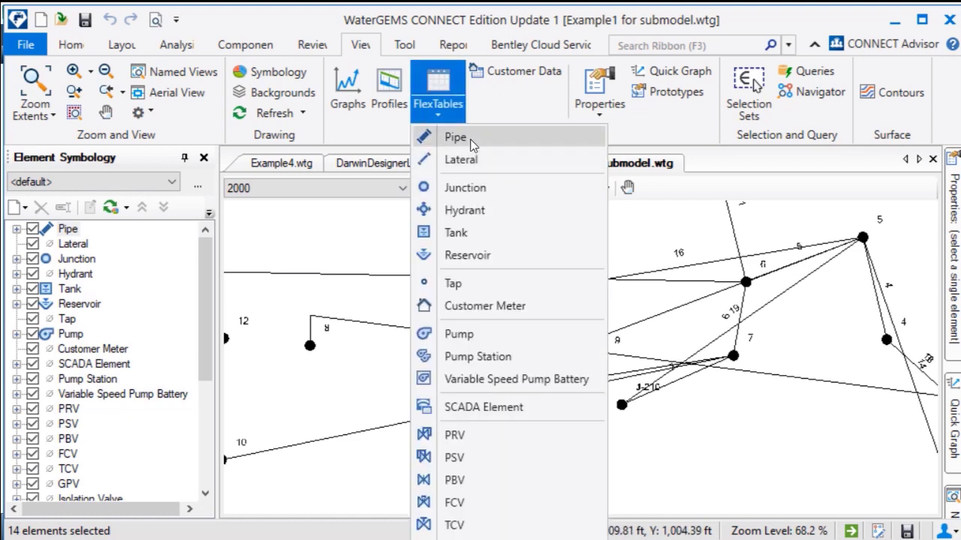
{"action": "left_click", "coordinate": [450, 133]}
{"action": "key", "text": "Right"}
{"action": "key", "text": "Down"}
{"action": "key", "text": "Down"}
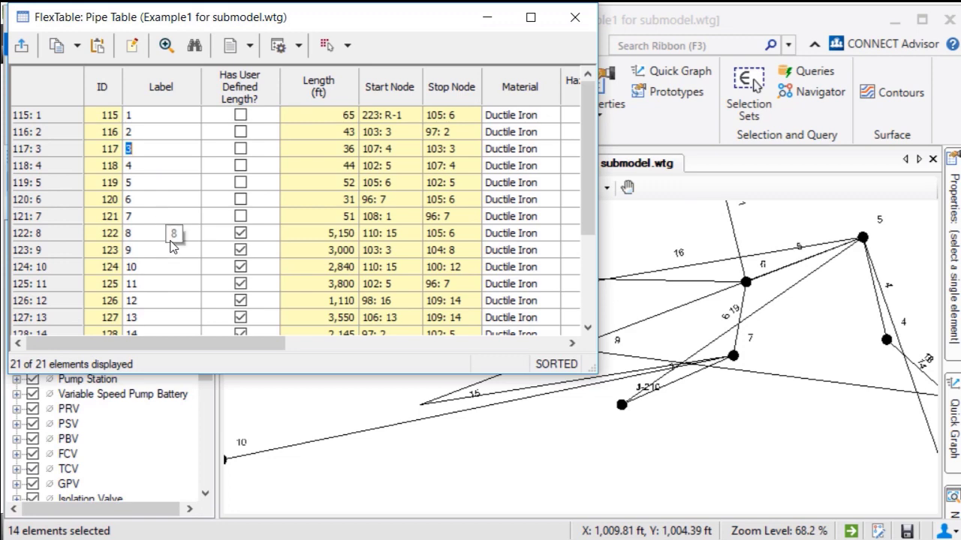
{"action": "left_click", "coordinate": [574, 17]}
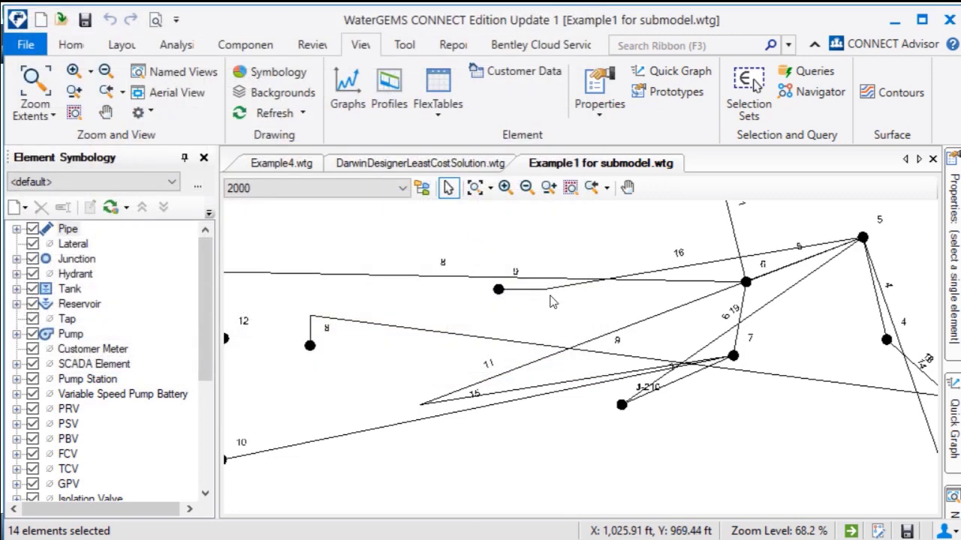
Inspect the pipe routes and element labels across the merged network, including junctions 8, 9, 12 and 15.
{"action": "scroll", "coordinate": [606, 304], "scroll_direction": "down", "scroll_amount": 3}
{"action": "left_click_drag", "start_coordinate": [569, 367], "coordinate": [574, 375]}
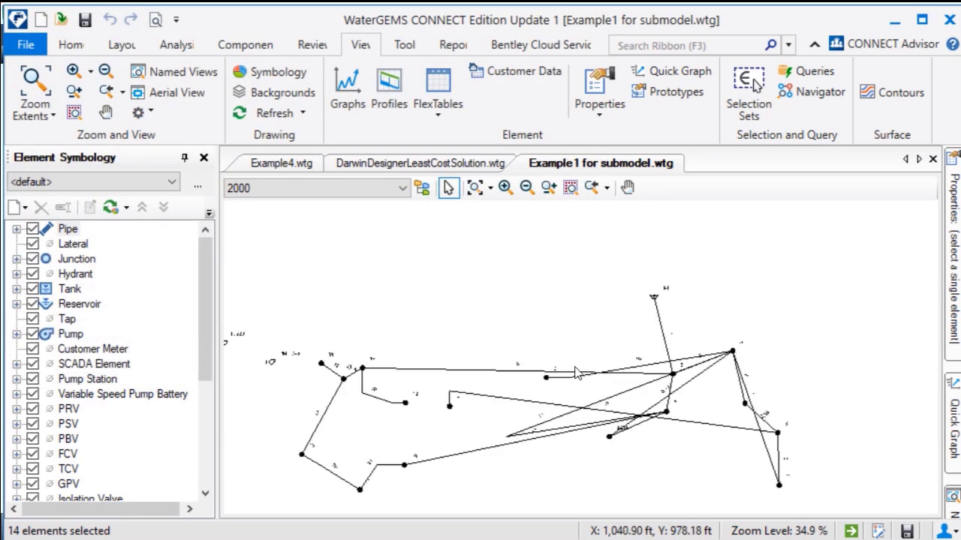
{"action": "scroll", "coordinate": [575, 373], "scroll_direction": "up", "scroll_amount": 3}
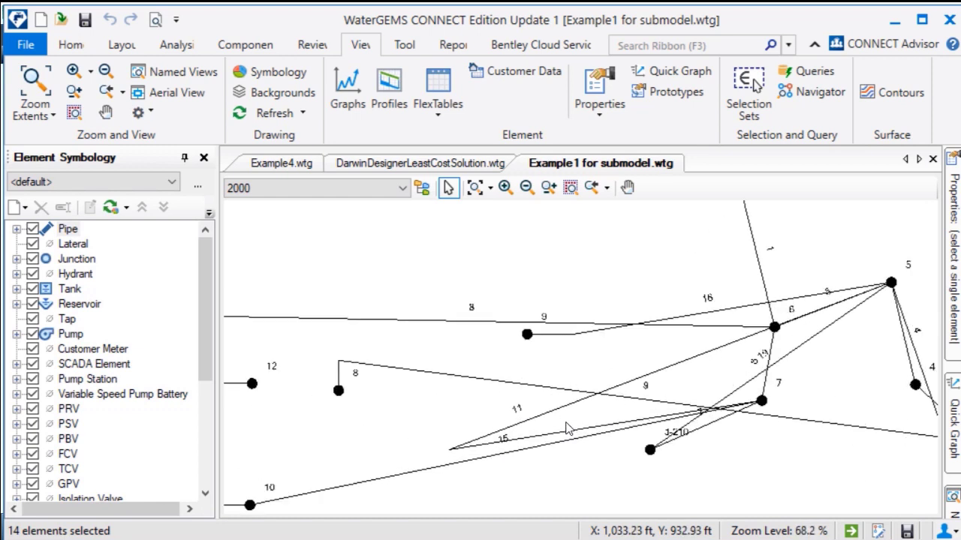
{"action": "scroll", "coordinate": [568, 428], "scroll_direction": "down", "scroll_amount": 3}
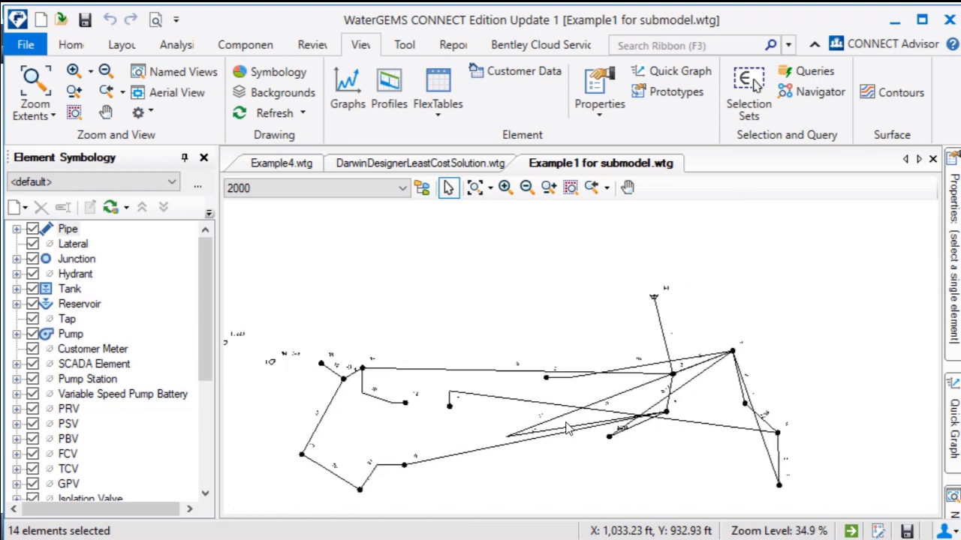
{"action": "mouse_move", "coordinate": [488, 422]}
{"action": "left_mouse_down"}
{"action": "mouse_move", "coordinate": [430, 265]}
{"action": "mouse_move", "coordinate": [543, 334]}
{"action": "left_mouse_up"}
{"action": "scroll", "coordinate": [581, 222], "scroll_direction": "up", "scroll_amount": 3}
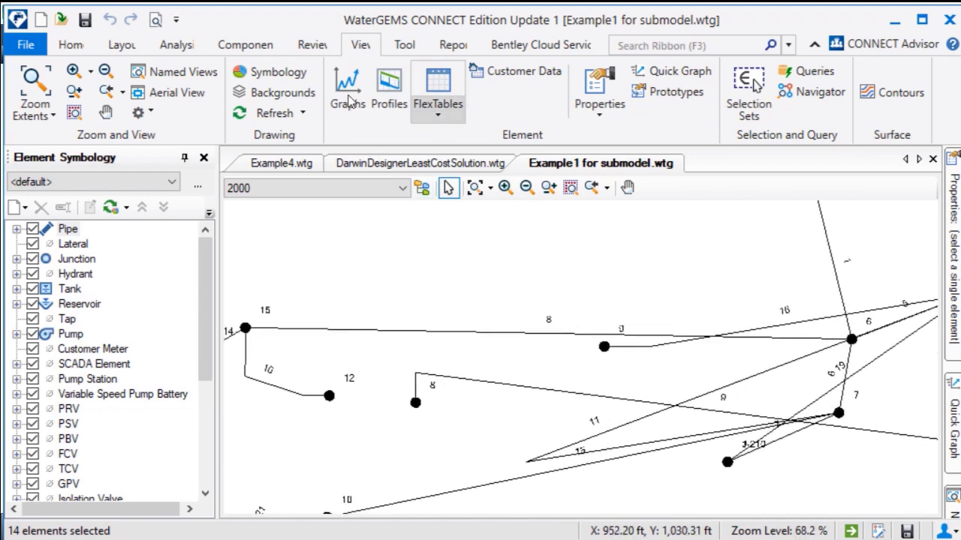
Start relabeling the Label column in the Pipe FlexTable and set the relabel operation to Renumber.
{"action": "left_click", "coordinate": [438, 94]}
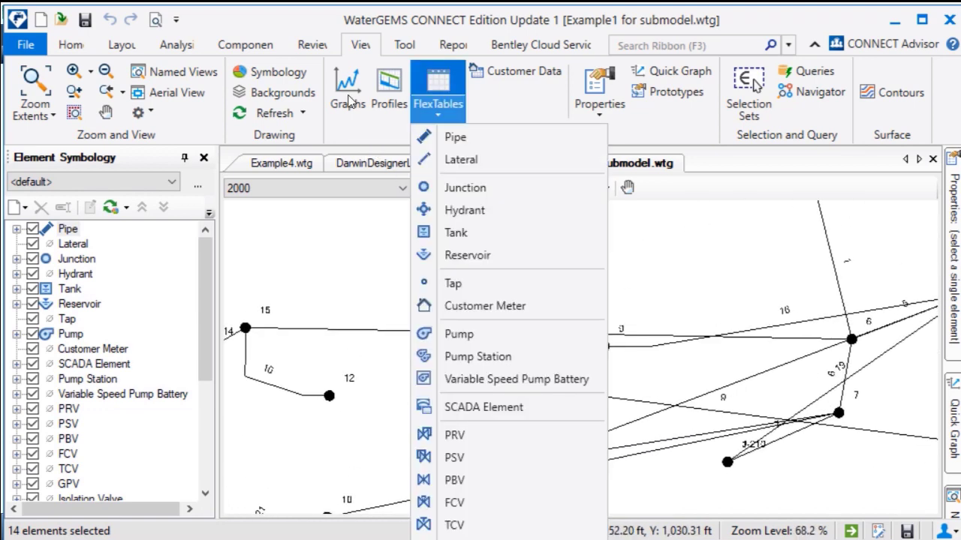
{"action": "left_click", "coordinate": [455, 136]}
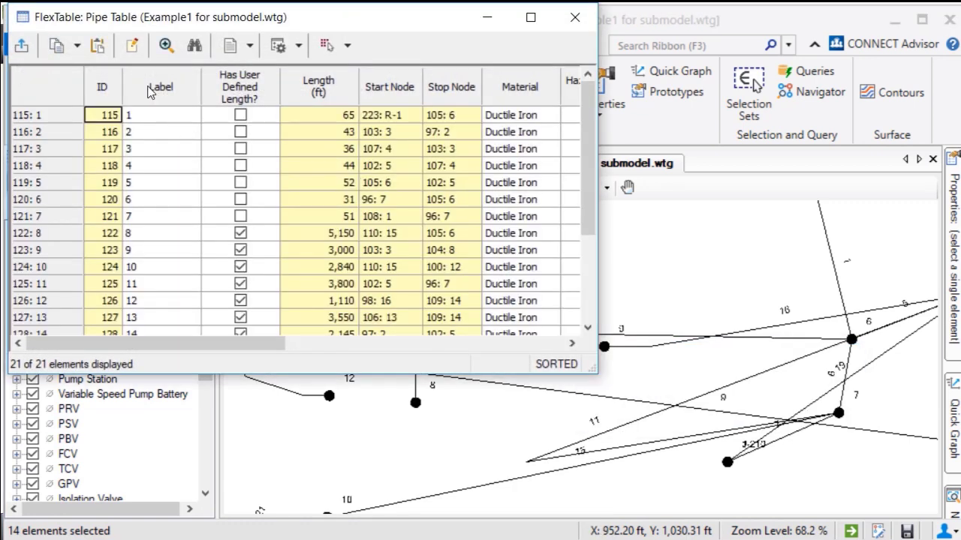
{"action": "right_click", "coordinate": [150, 90]}
{"action": "left_click", "coordinate": [212, 291]}
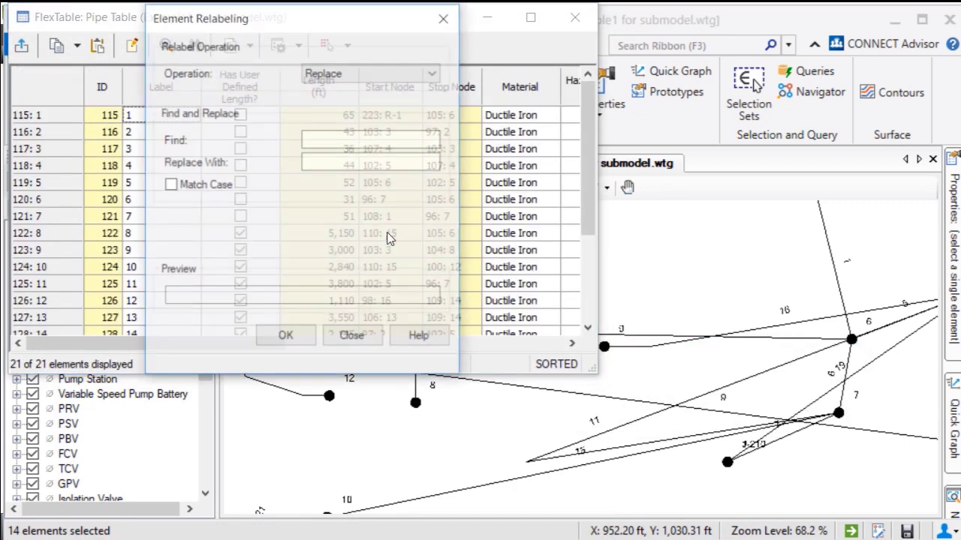
{"action": "left_click", "coordinate": [338, 73]}
{"action": "left_click", "coordinate": [338, 111]}
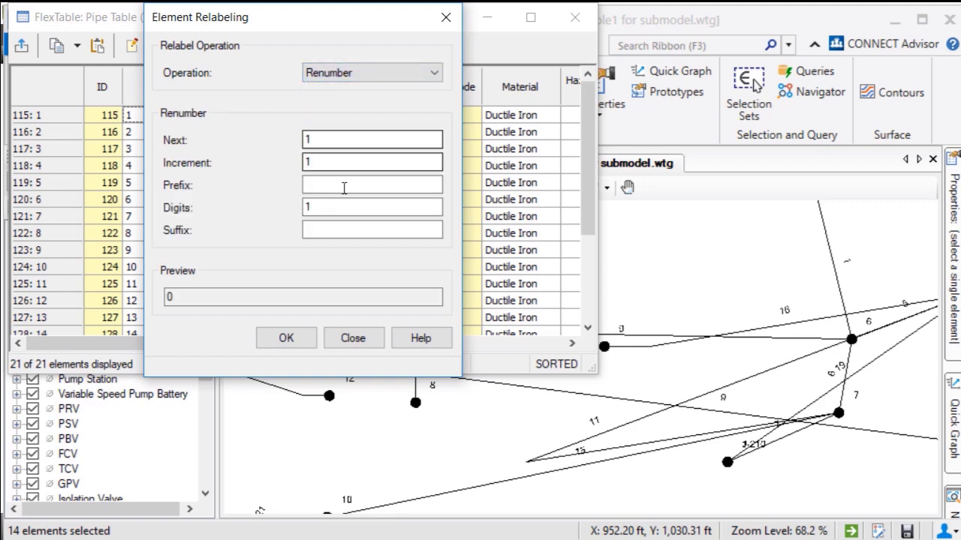